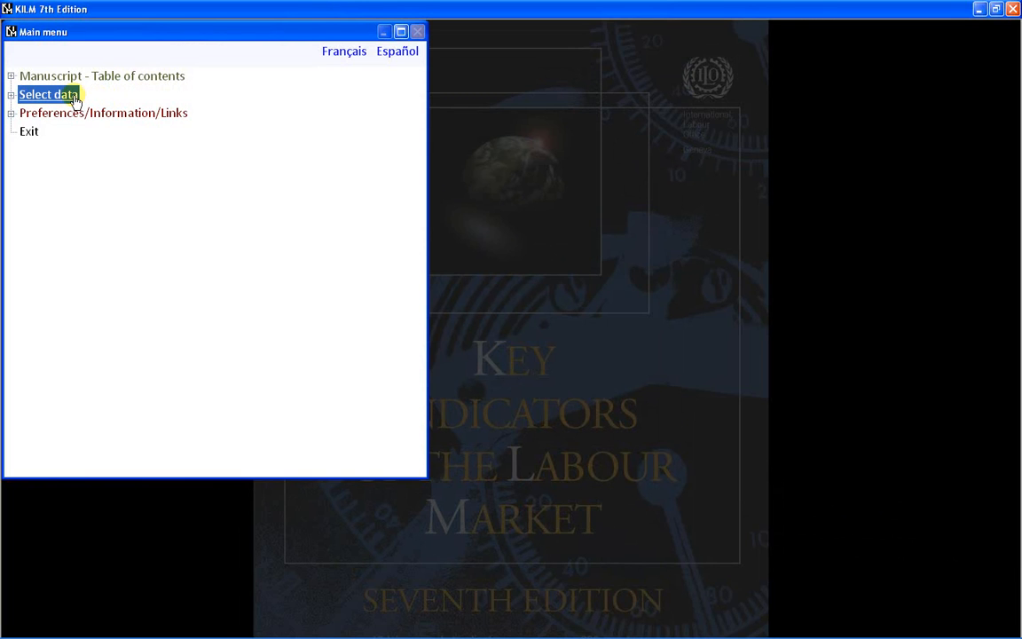
Step: Start a country report for one country with multiple tables, choose Mexico, and proceed to the table selection
{"action": "left_click", "coordinate": [76, 102]}
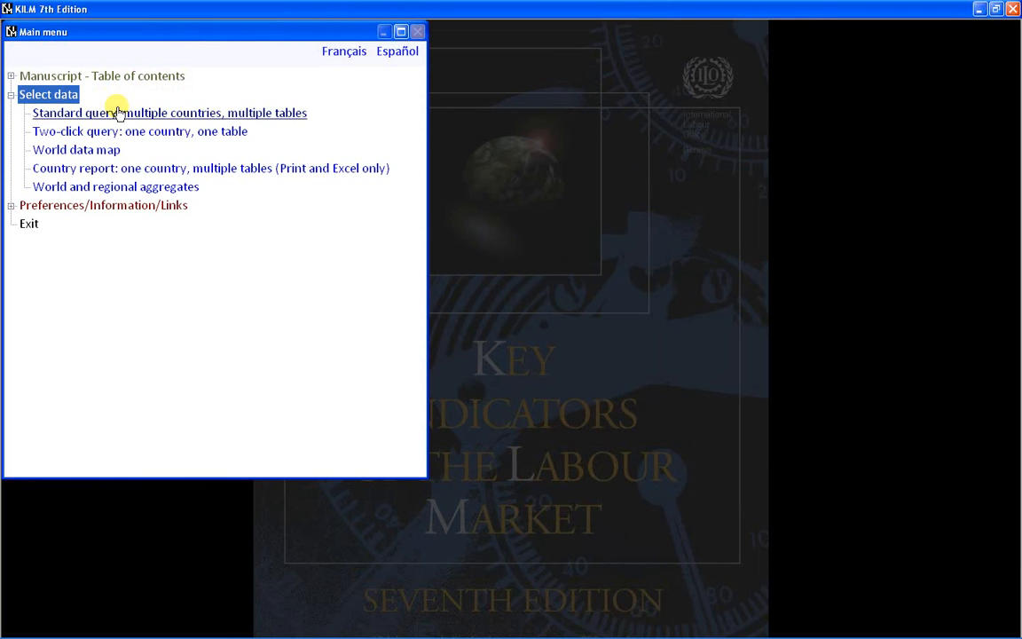
{"action": "left_click", "coordinate": [166, 172]}
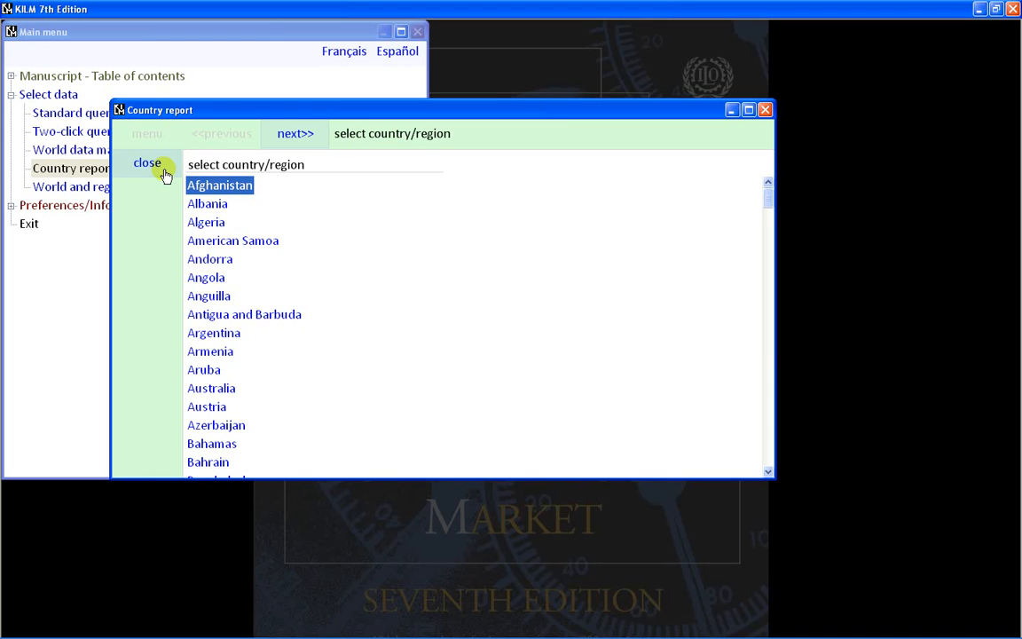
{"action": "key", "text": "m"}
{"action": "key", "text": "e"}
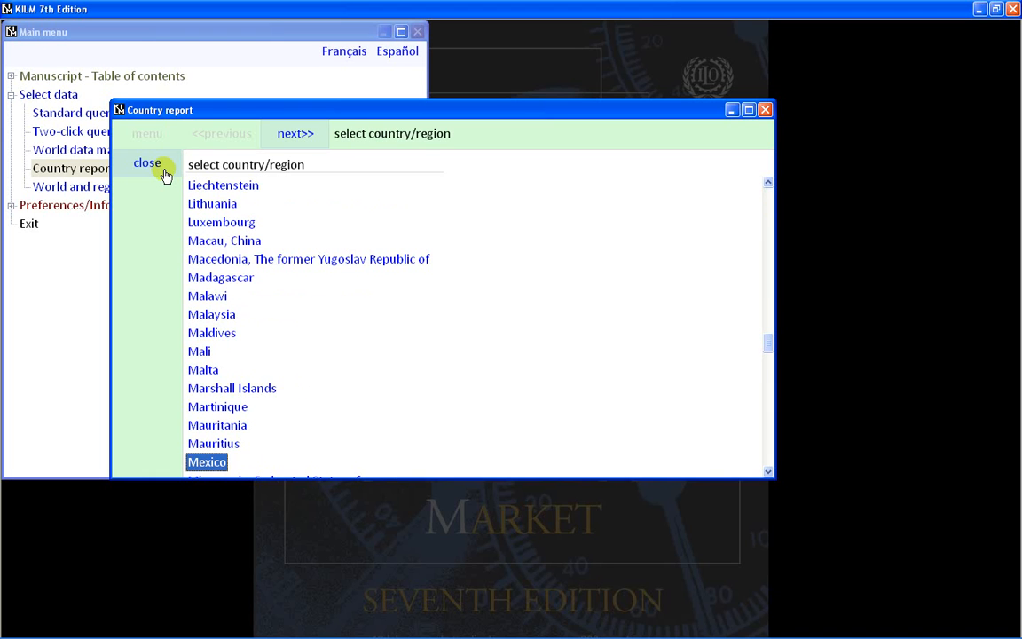
{"action": "scroll", "coordinate": [165, 175], "scroll_direction": "down", "scroll_amount": 1}
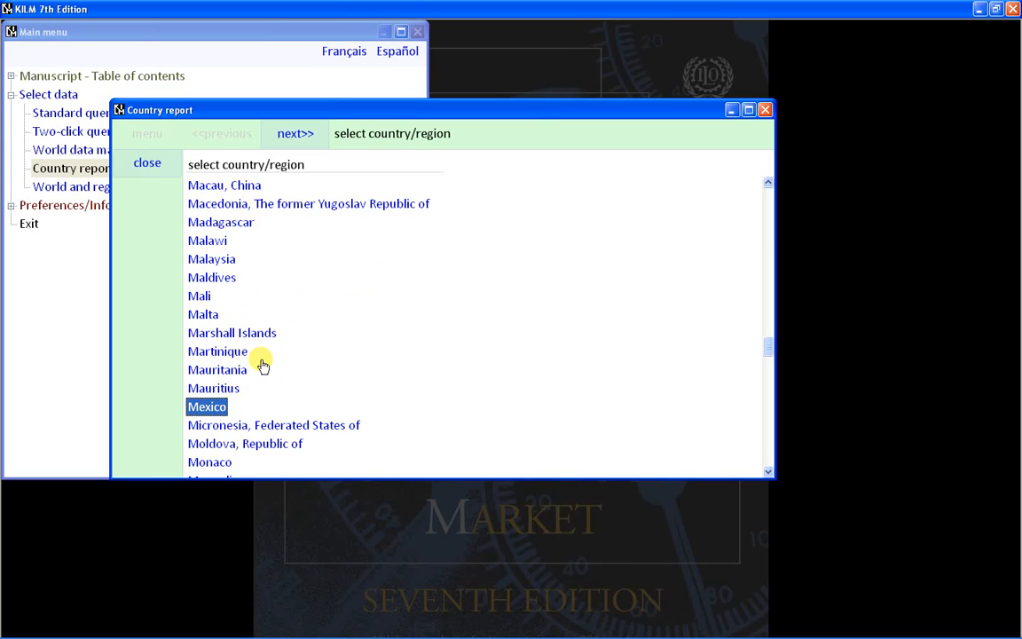
{"action": "left_click", "coordinate": [323, 148]}
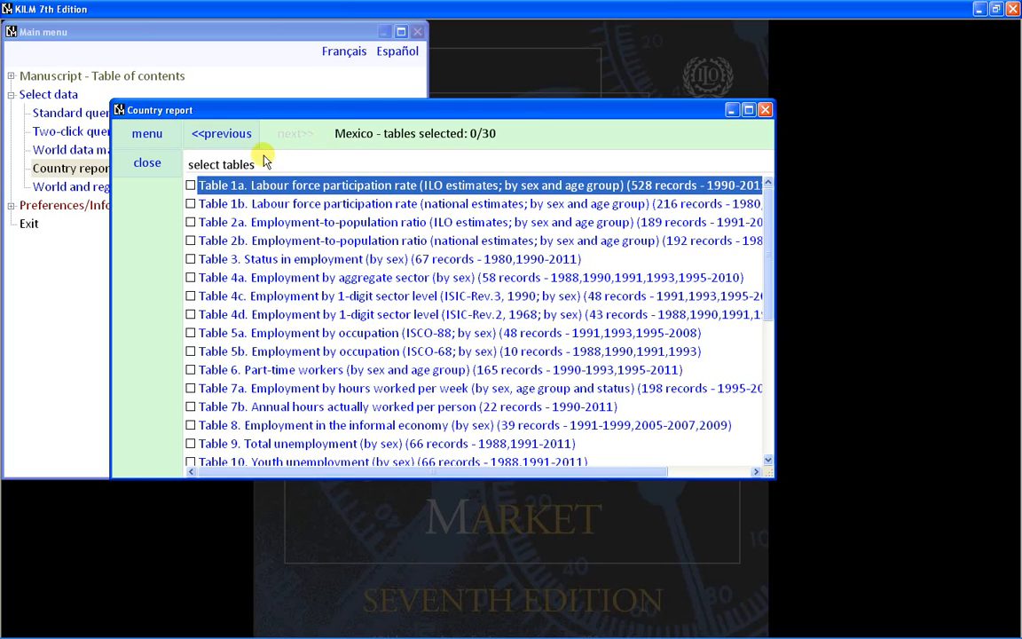
Step: Select all tables available for Mexico and clear the entire selection again
{"action": "left_click", "coordinate": [165, 138]}
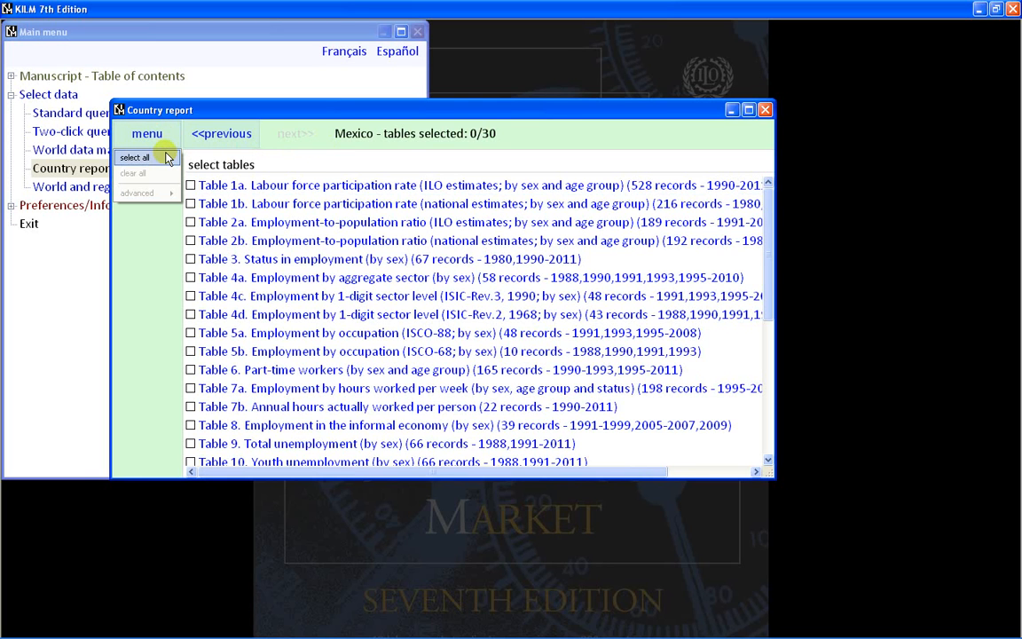
{"action": "right_click", "coordinate": [247, 188]}
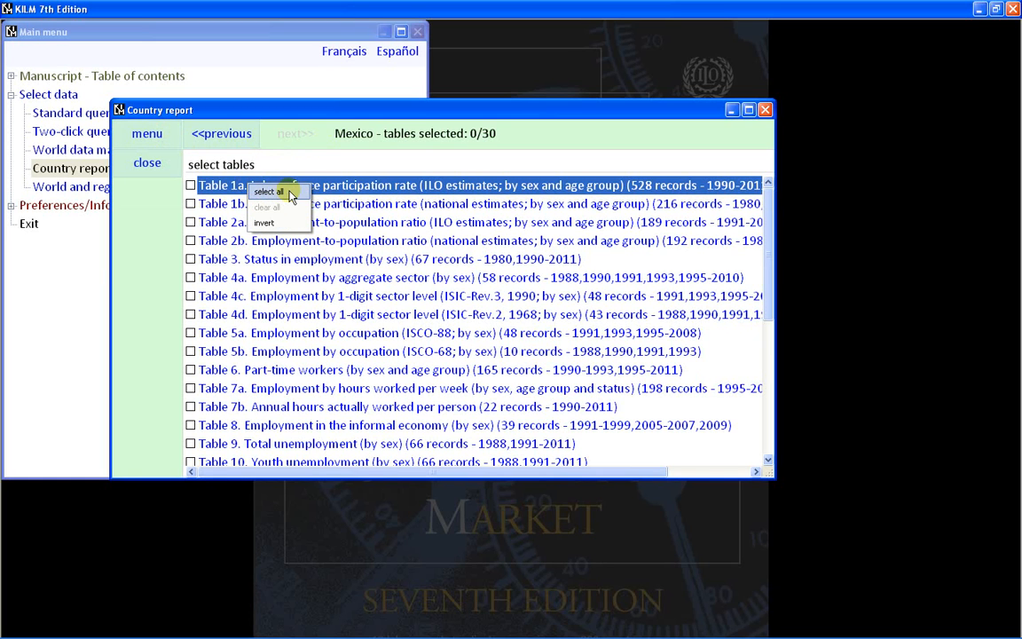
{"action": "left_click", "coordinate": [289, 193]}
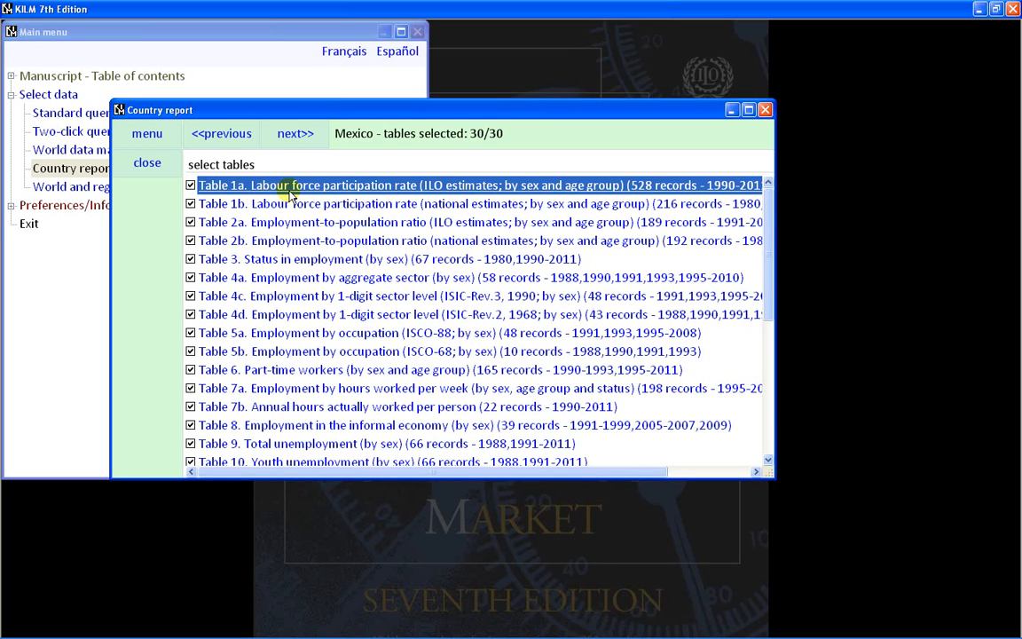
{"action": "right_click", "coordinate": [290, 193]}
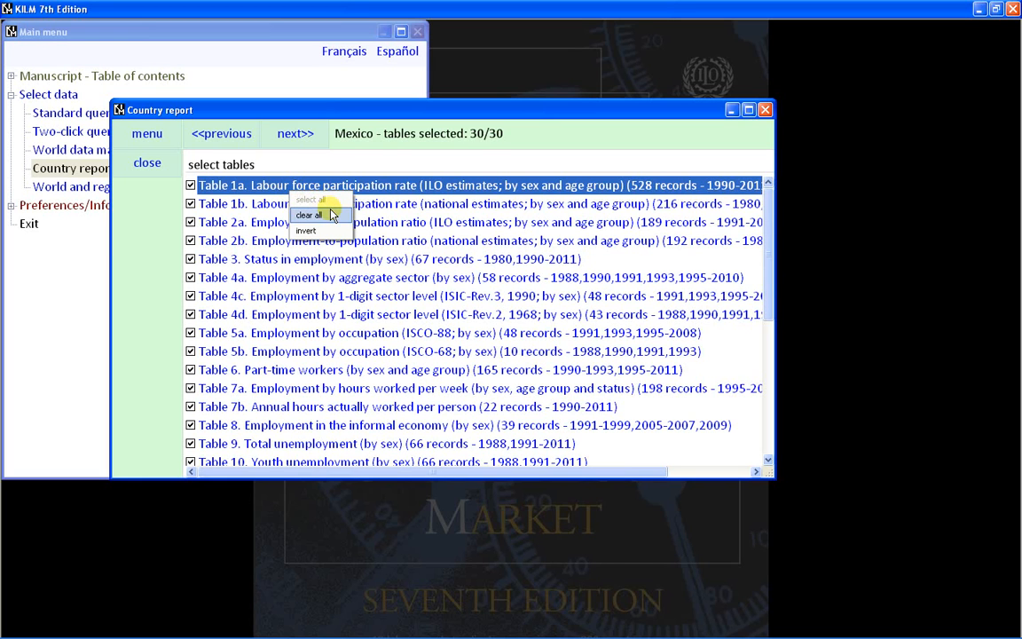
{"action": "left_click", "coordinate": [176, 135]}
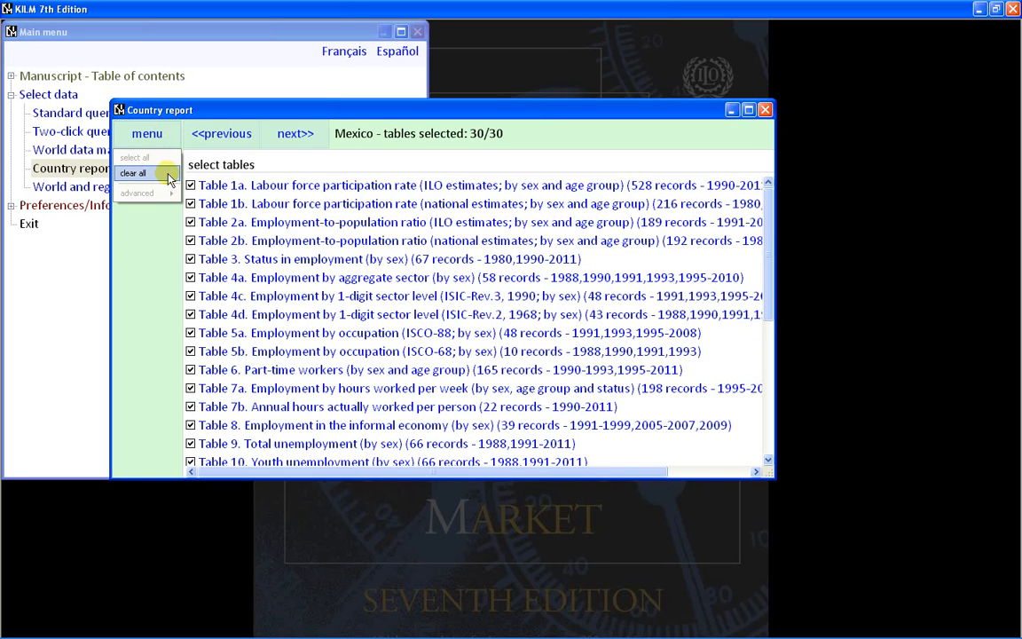
{"action": "left_click", "coordinate": [133, 173]}
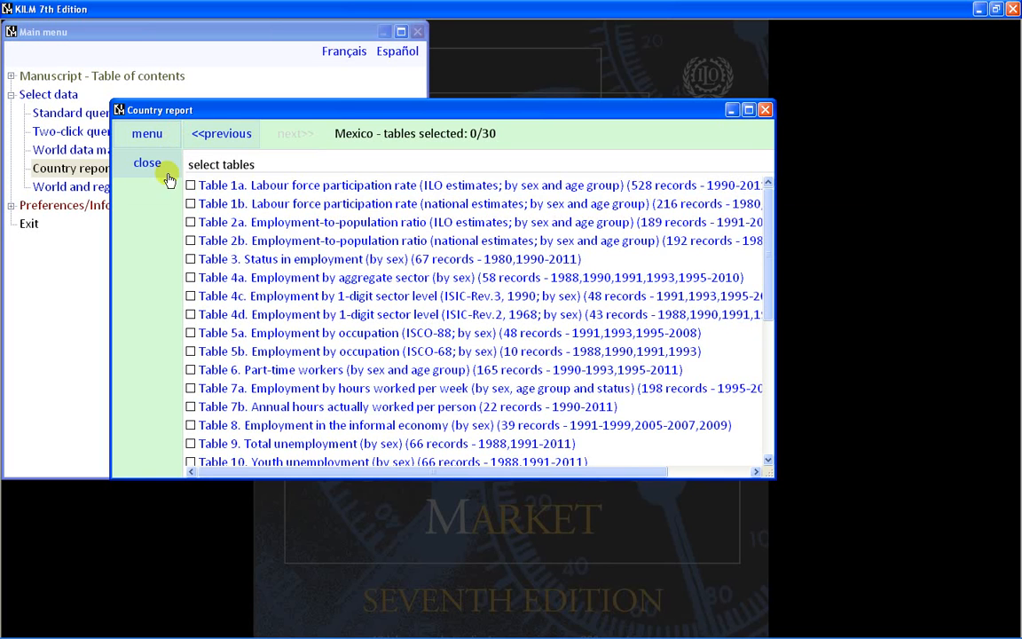
Step: Mark the range of tables from Table 3 to Table 6 and clear it again
{"action": "left_click", "coordinate": [191, 259]}
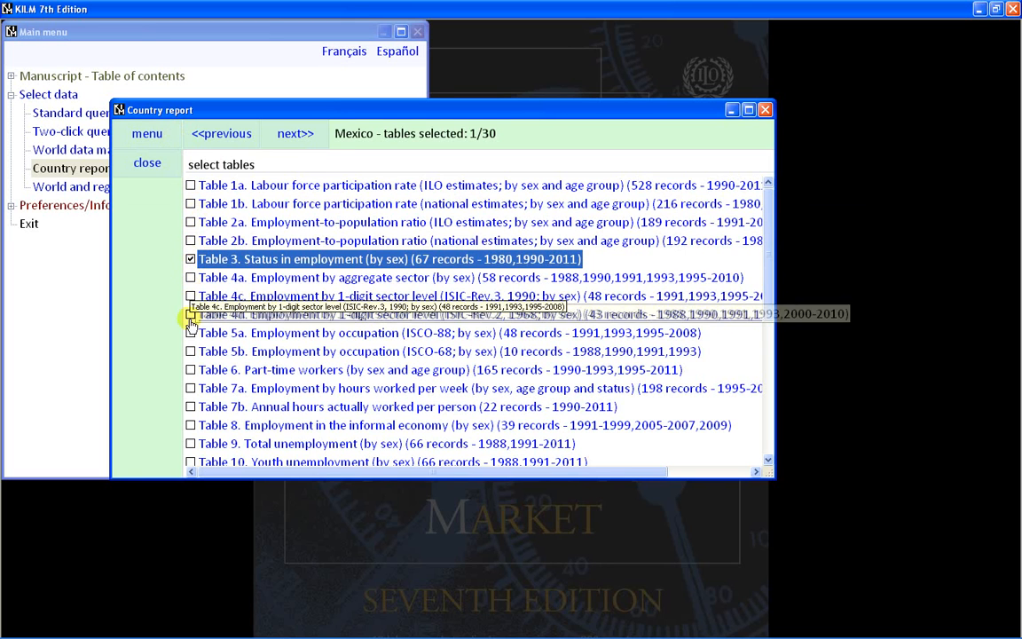
{"action": "left_click", "coordinate": [190, 371], "text": "shift"}
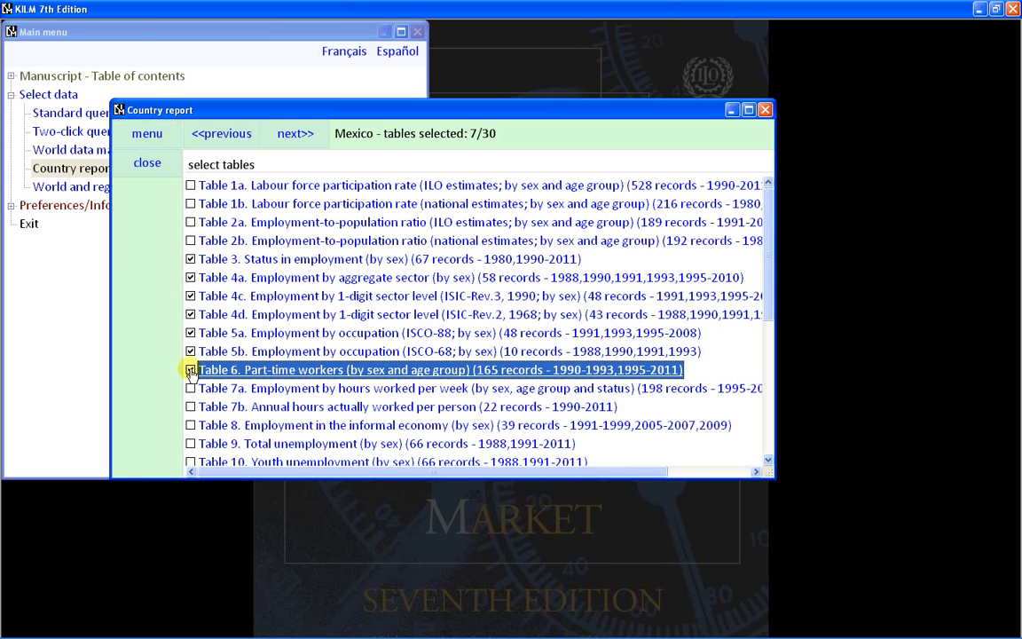
{"action": "right_click", "coordinate": [231, 347]}
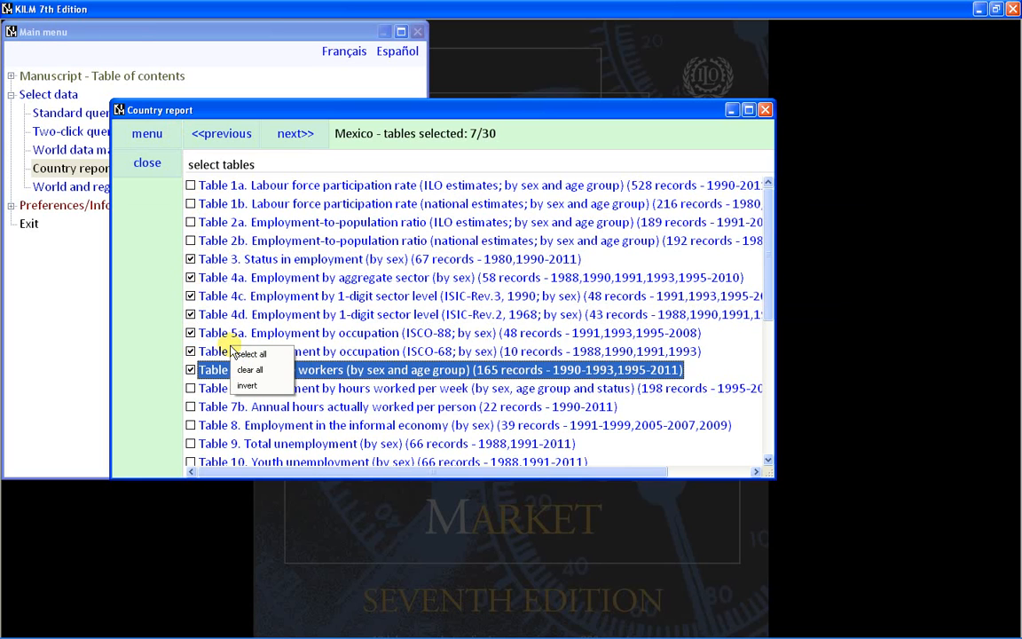
{"action": "left_click", "coordinate": [248, 367]}
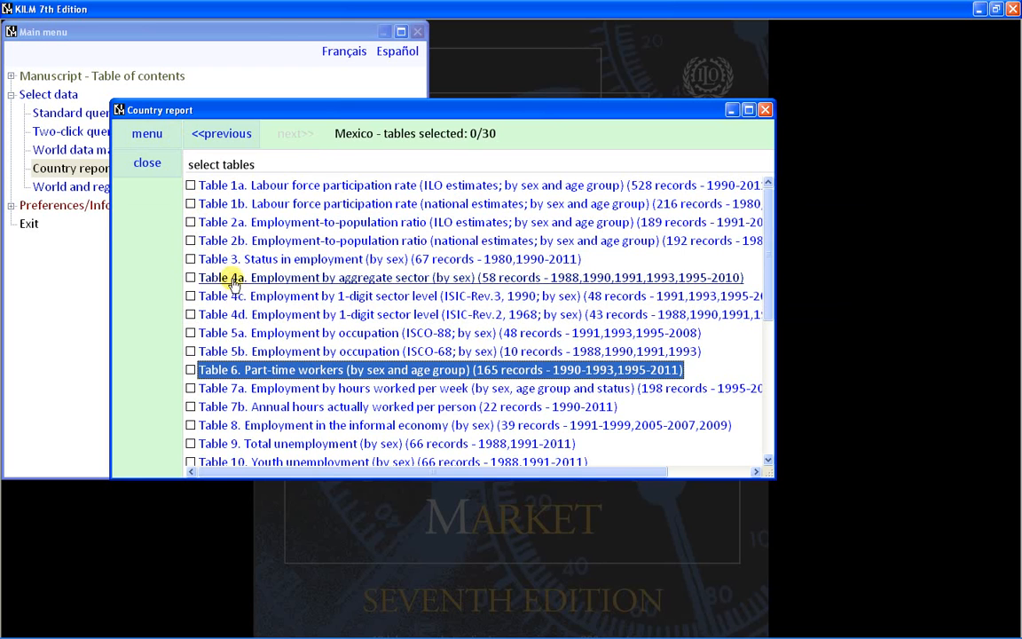
Step: Select the consecutive tables from Table 3 to Table 6 and keep all years and the sexes MF, M and F as general parameters
{"action": "left_click", "coordinate": [190, 260]}
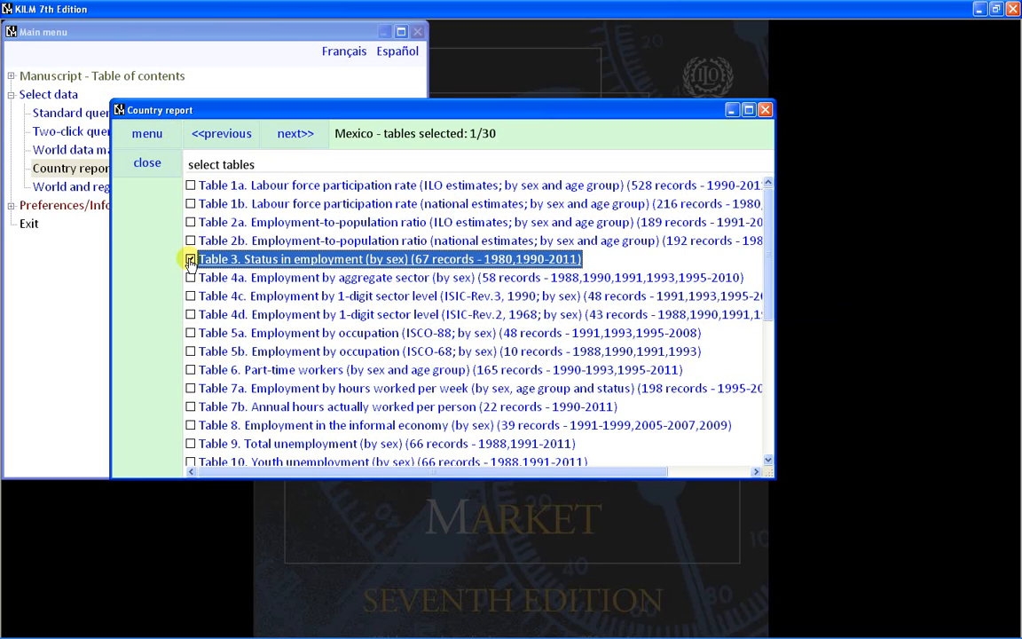
{"action": "key", "text": "shift+Up"}
{"action": "key", "text": "shift+Up"}
{"action": "key", "text": "shift+Up"}
{"action": "key", "text": "shift+Up"}
{"action": "key", "text": "shift+Down"}
{"action": "key", "text": "shift+Down"}
{"action": "key", "text": "shift+Down"}
{"action": "key", "text": "shift+Down"}
{"action": "key", "text": "shift+Down"}
{"action": "key", "text": "shift+Down"}
{"action": "key", "text": "shift+Down"}
{"action": "key", "text": "shift+Down"}
{"action": "key", "text": "shift+Down"}
{"action": "key", "text": "shift+Down"}
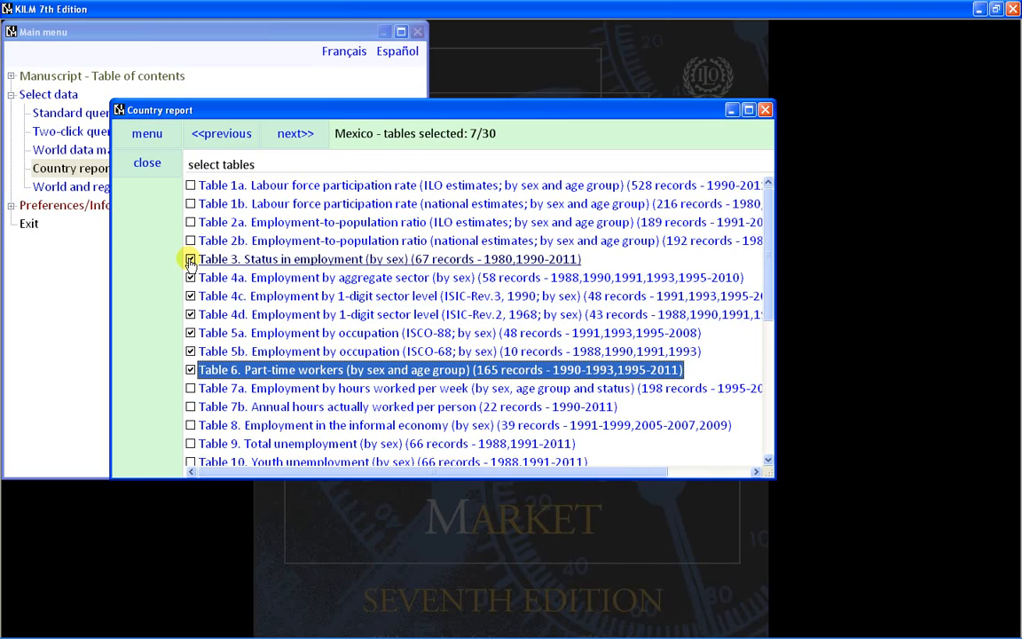
{"action": "left_click", "coordinate": [297, 135]}
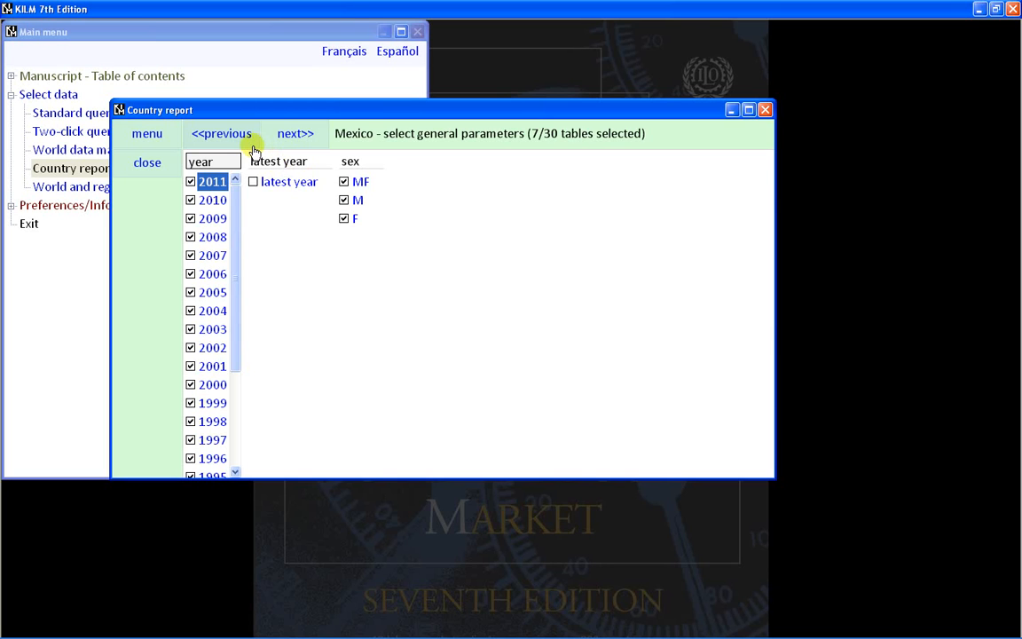
{"action": "left_click", "coordinate": [327, 145]}
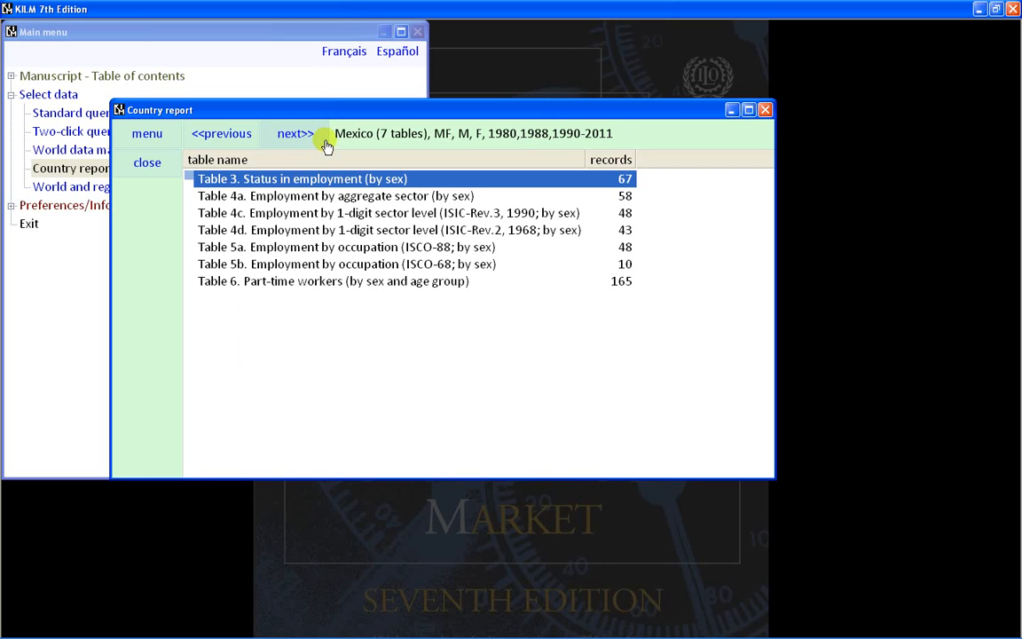
Step: Open the advanced parameters of Table 4d, Employment by 1-digit sector level (ISIC-Rev.2, 1968; by sex)
{"action": "left_click", "coordinate": [171, 147]}
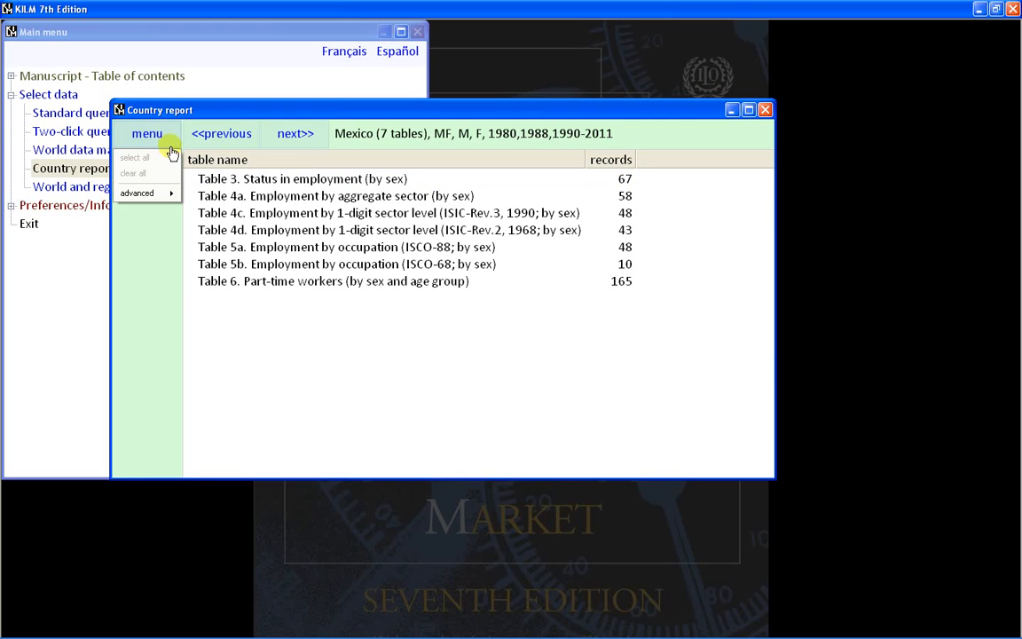
{"action": "mouse_move", "coordinate": [167, 194]}
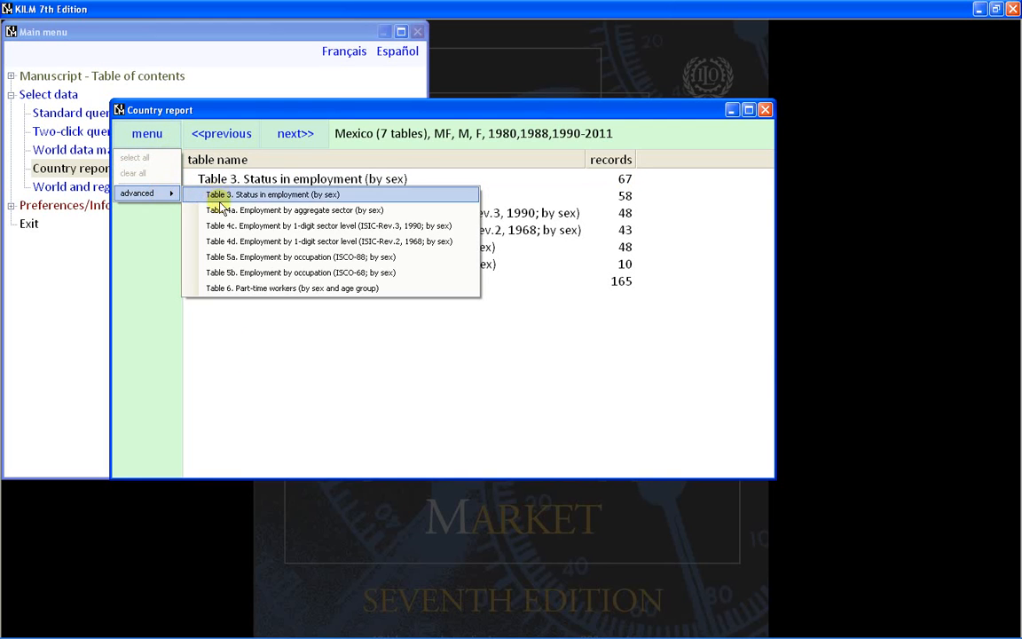
{"action": "left_click", "coordinate": [238, 289]}
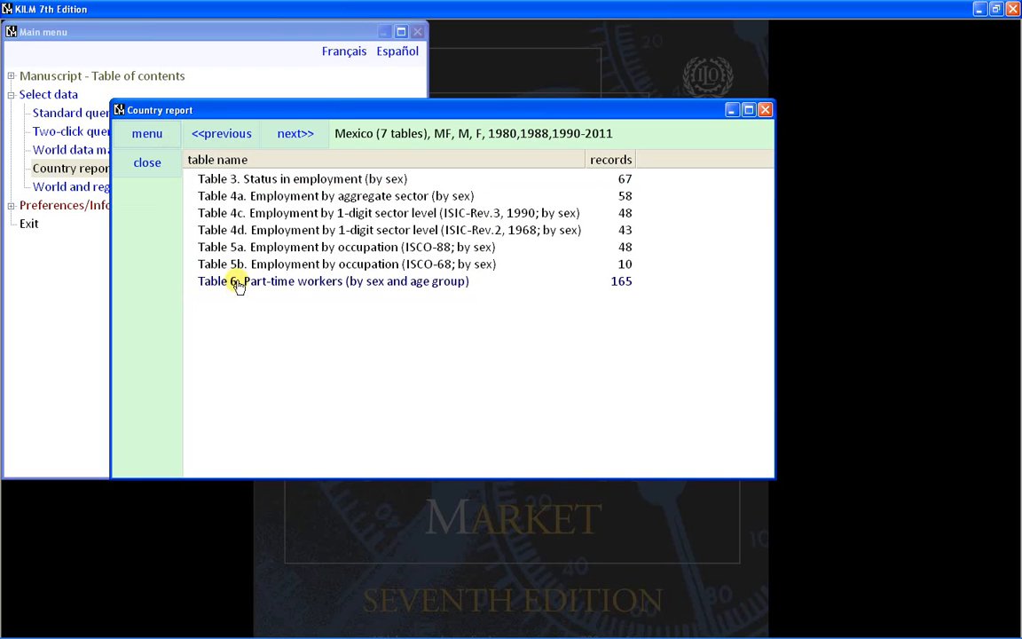
{"action": "left_click", "coordinate": [253, 231]}
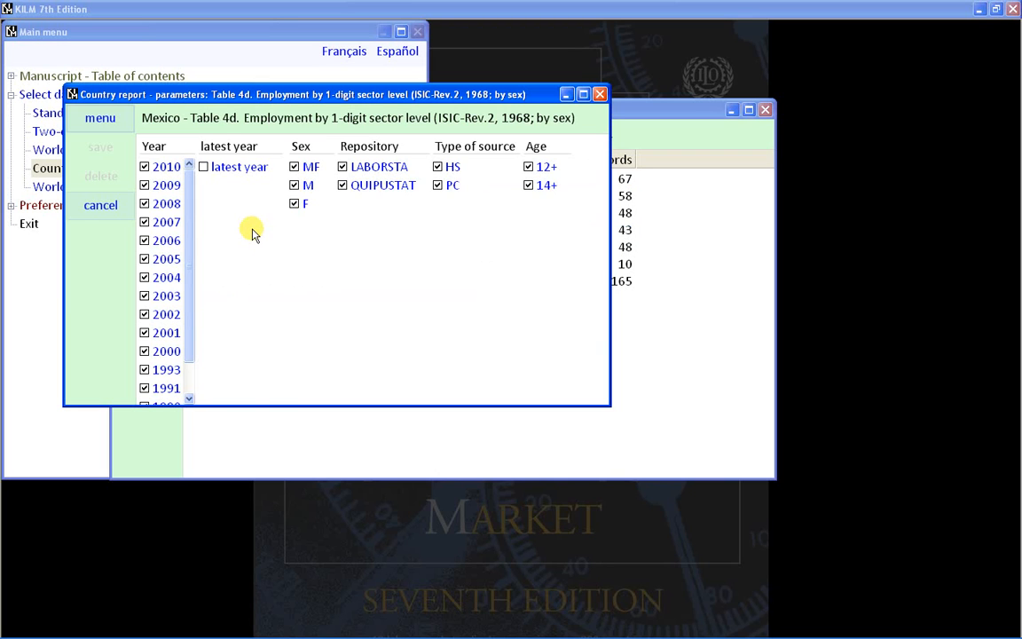
Step: Clear and reselect all parameters of Table 4d, ending with everything selected
{"action": "left_click", "coordinate": [132, 133]}
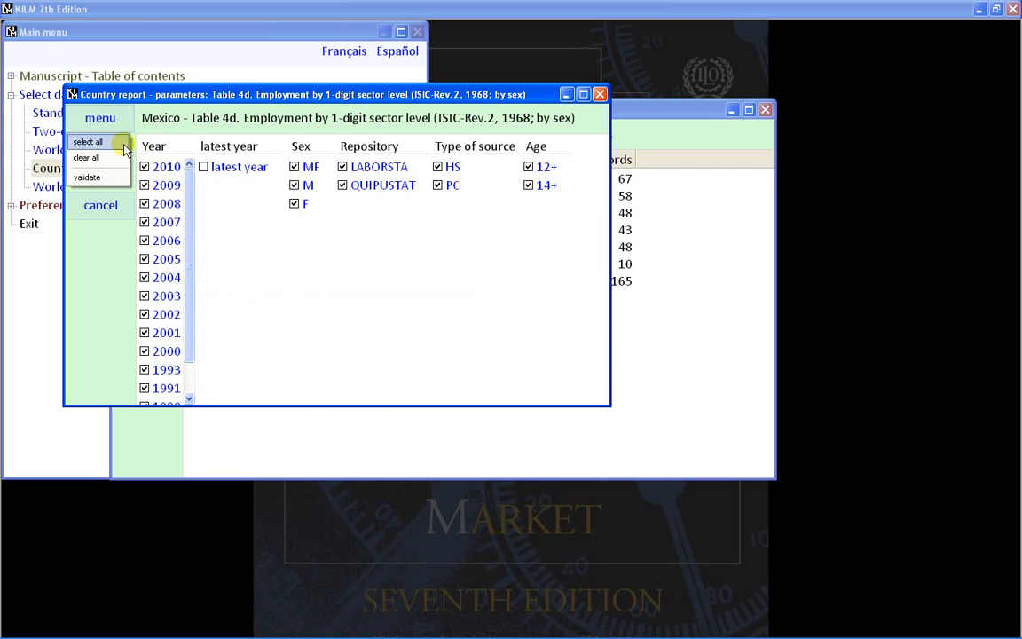
{"action": "left_click", "coordinate": [119, 158]}
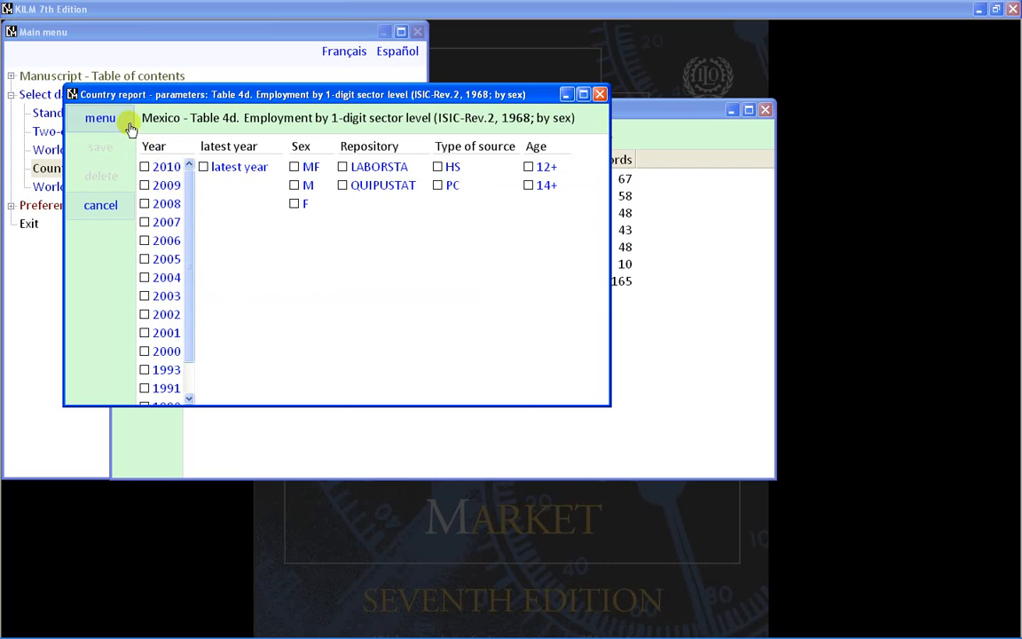
{"action": "left_click", "coordinate": [126, 131]}
{"action": "left_click", "coordinate": [121, 143]}
{"action": "left_click", "coordinate": [124, 130]}
{"action": "left_click", "coordinate": [120, 160]}
{"action": "left_click", "coordinate": [125, 130]}
{"action": "left_click", "coordinate": [122, 144]}
Step: Validate the current Table 4d parameter selection to check its number of records
{"action": "left_click", "coordinate": [120, 121]}
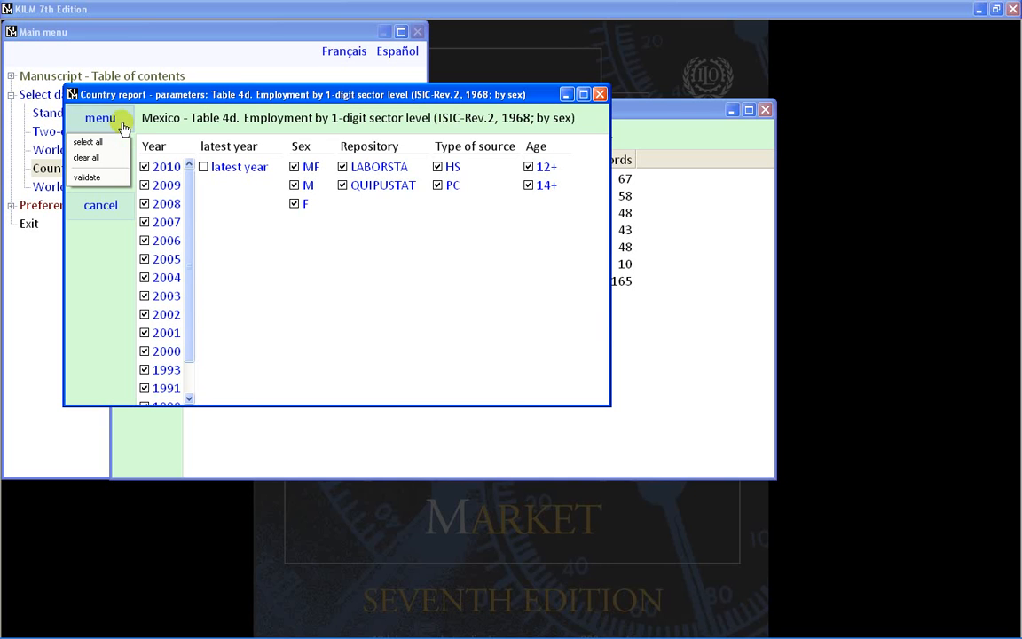
{"action": "left_click", "coordinate": [118, 177]}
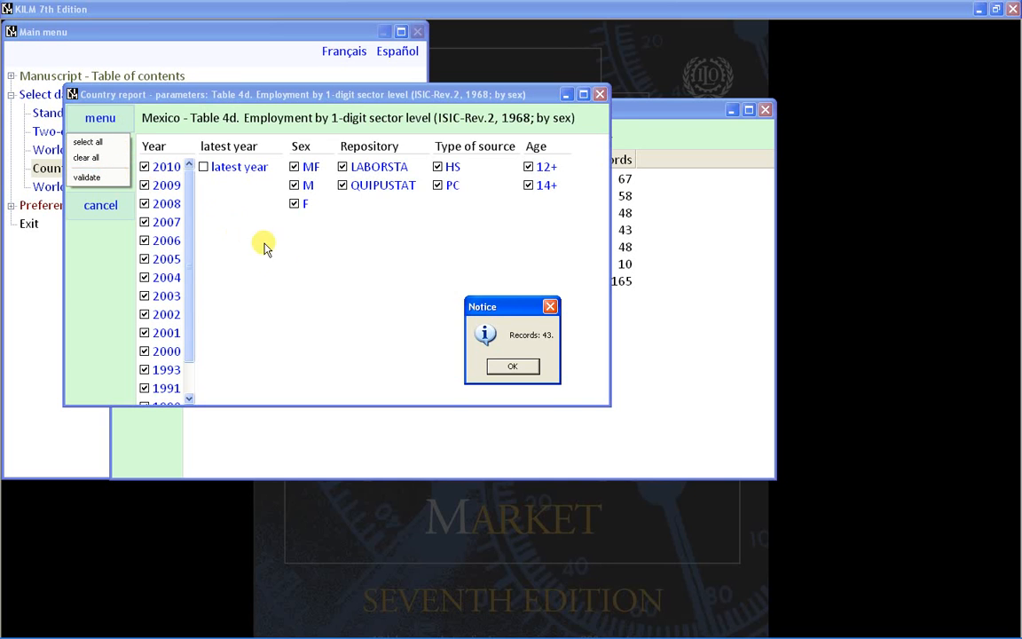
{"action": "left_click", "coordinate": [510, 367]}
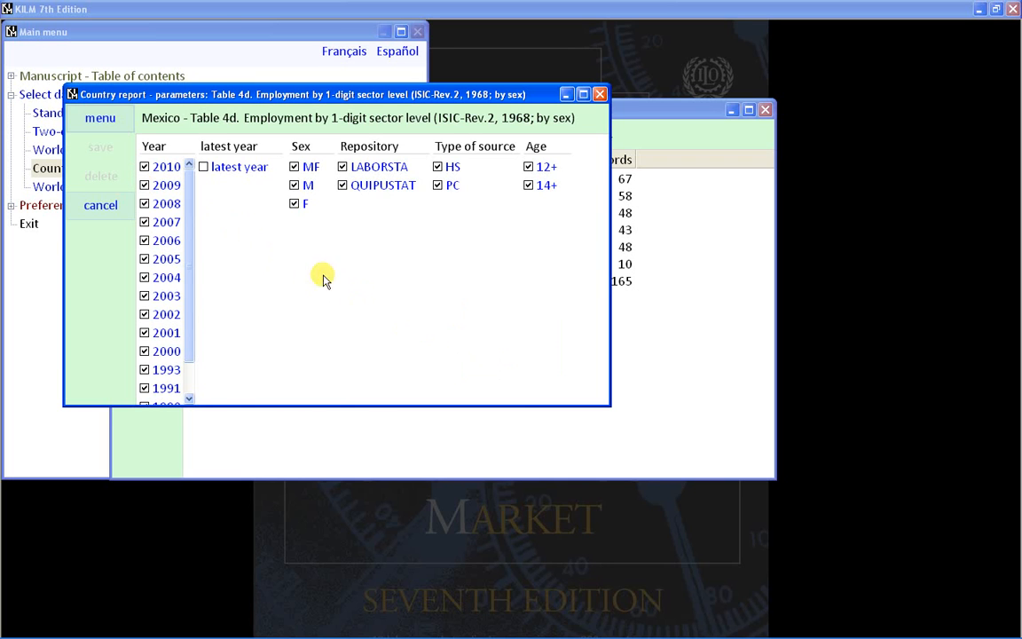
Step: Exclude the sexes F and M from Table 4d, clear and reselect all its years, and save the parameters
{"action": "left_click", "coordinate": [294, 203]}
{"action": "left_click", "coordinate": [294, 185]}
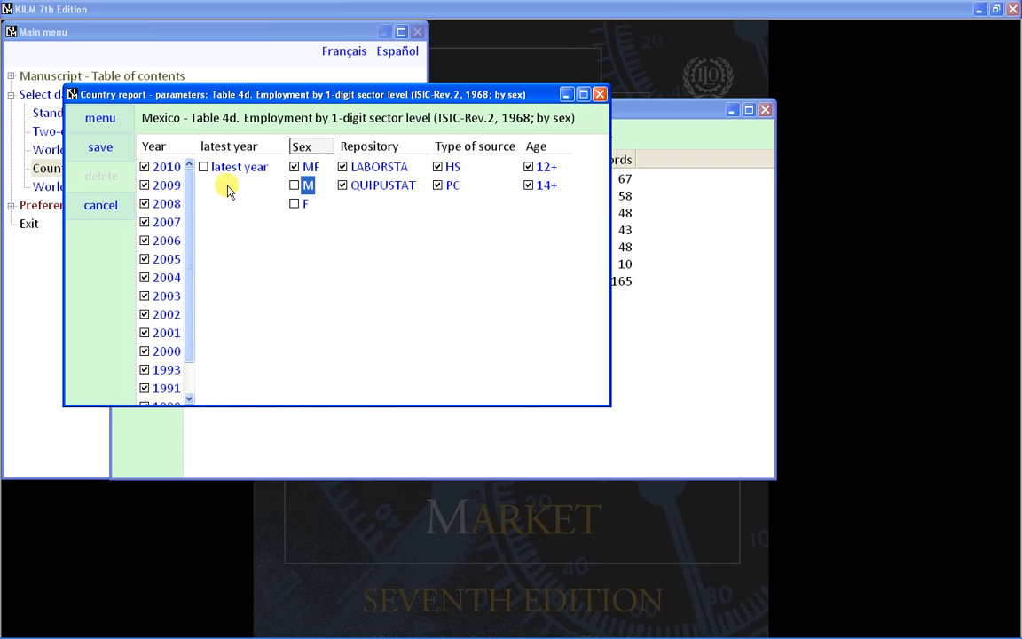
{"action": "right_click", "coordinate": [176, 197]}
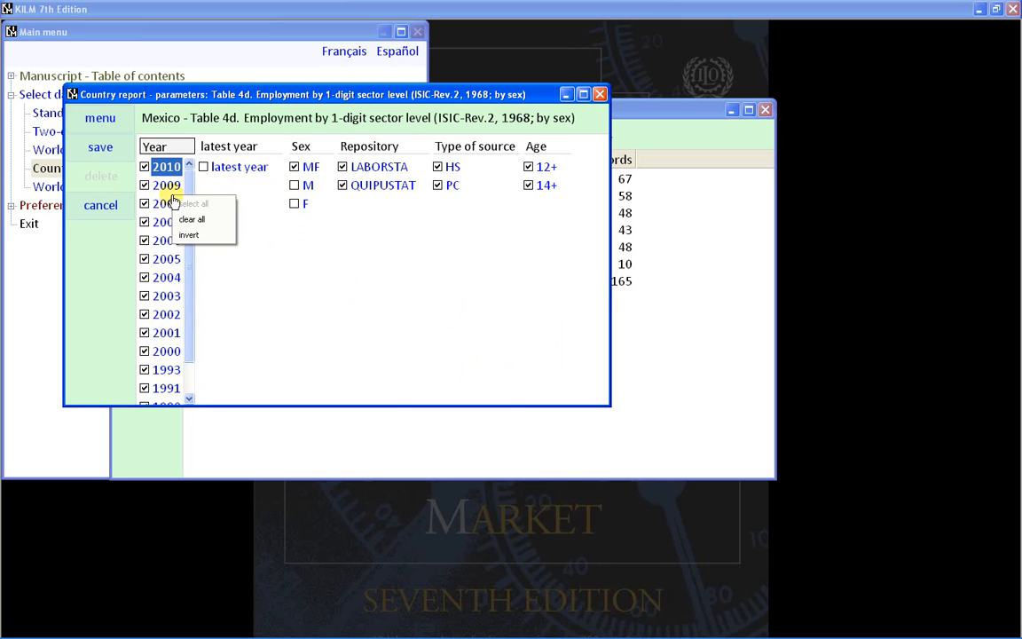
{"action": "left_click", "coordinate": [190, 220]}
{"action": "right_click", "coordinate": [176, 196]}
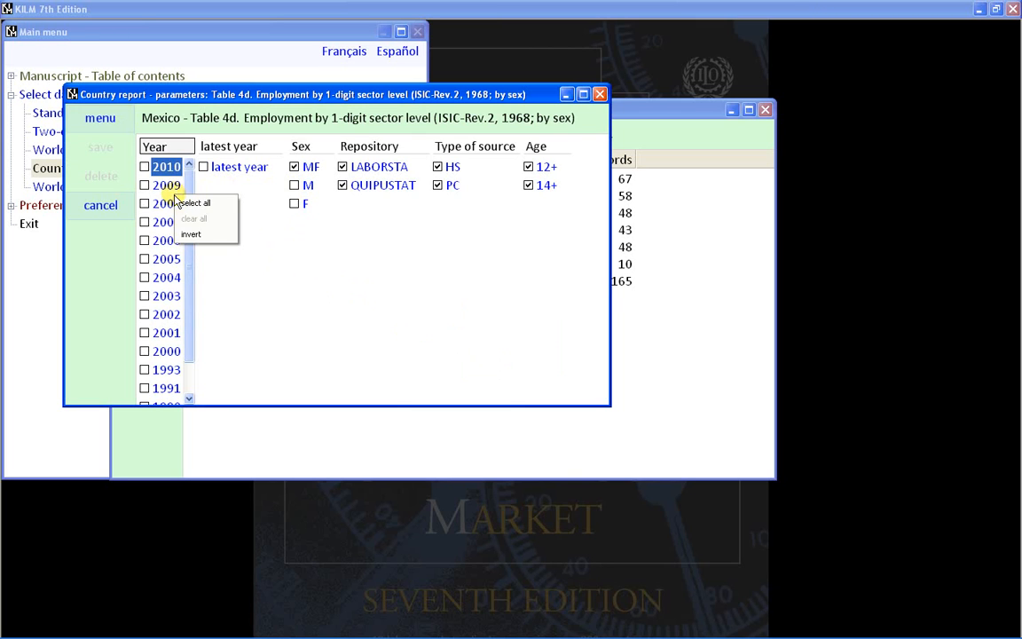
{"action": "left_click", "coordinate": [190, 205]}
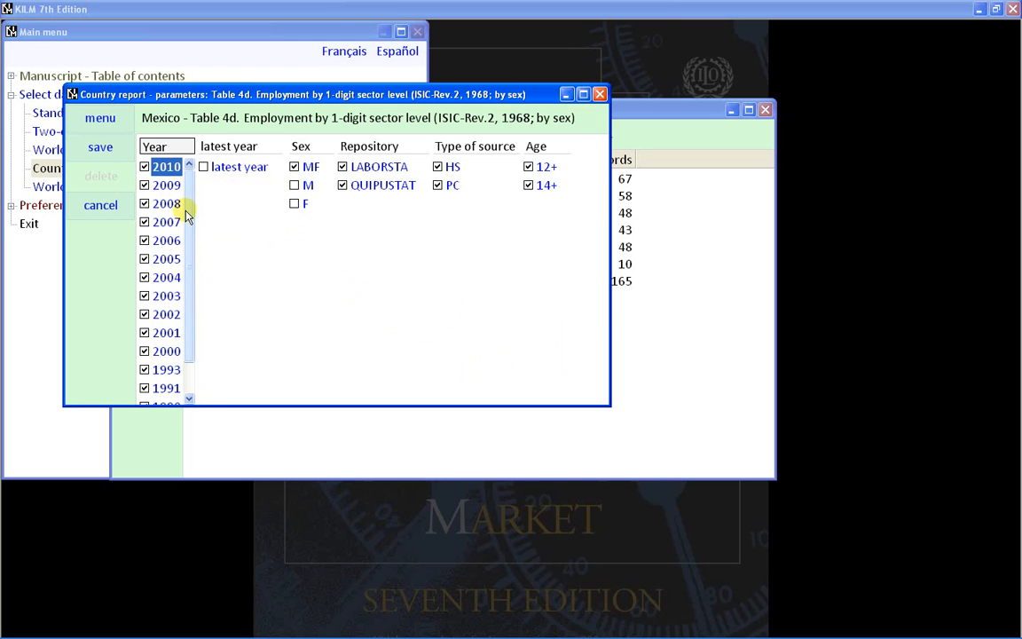
{"action": "left_click", "coordinate": [125, 159]}
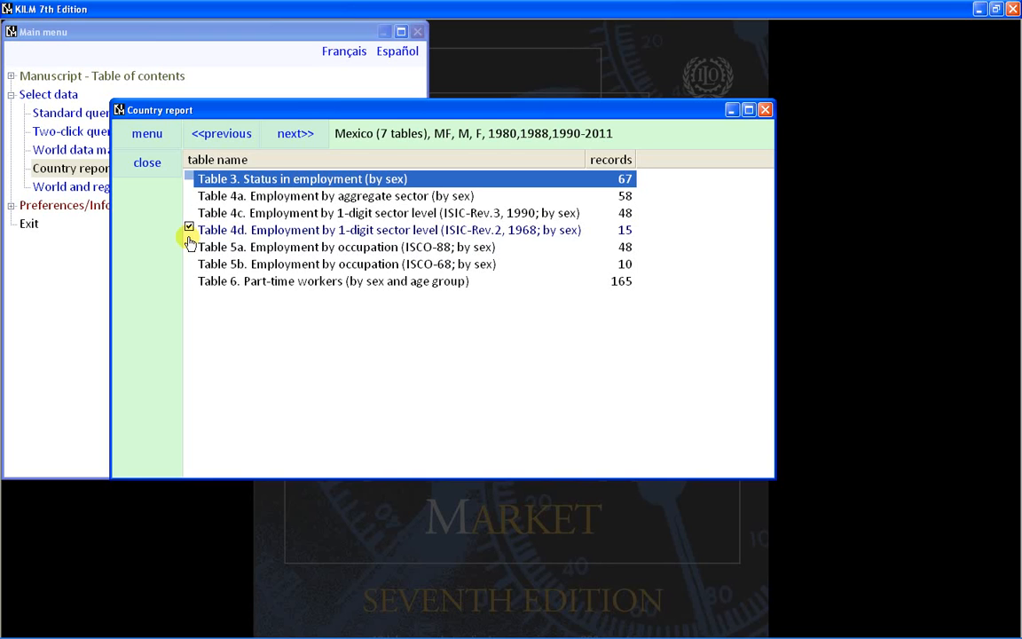
Step: Reopen the advanced parameters of Table 4d and delete its saved customisation
{"action": "double_click", "coordinate": [274, 230]}
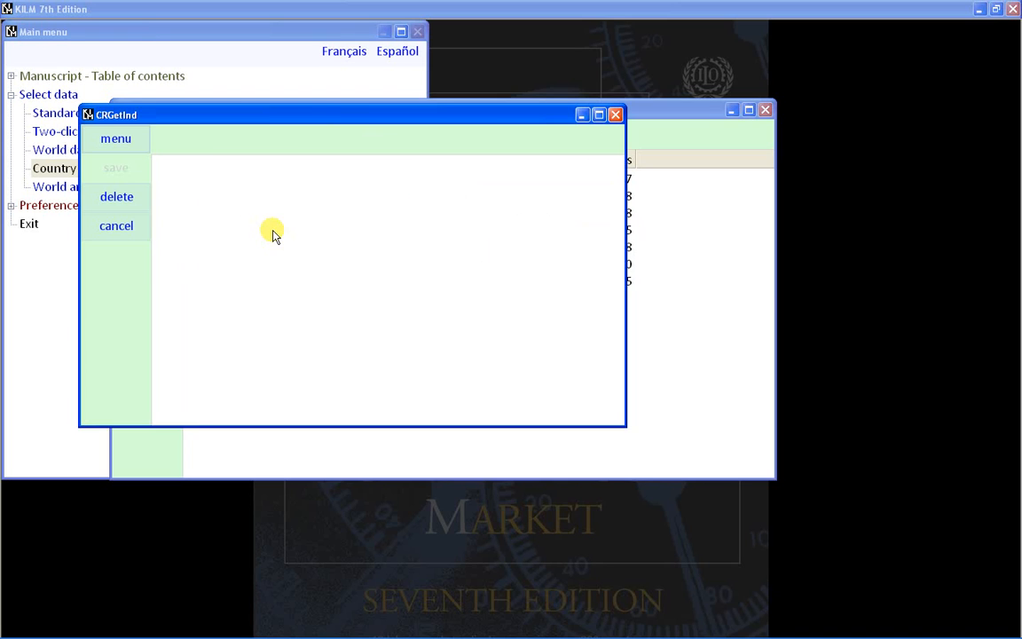
{"action": "left_click", "coordinate": [141, 206]}
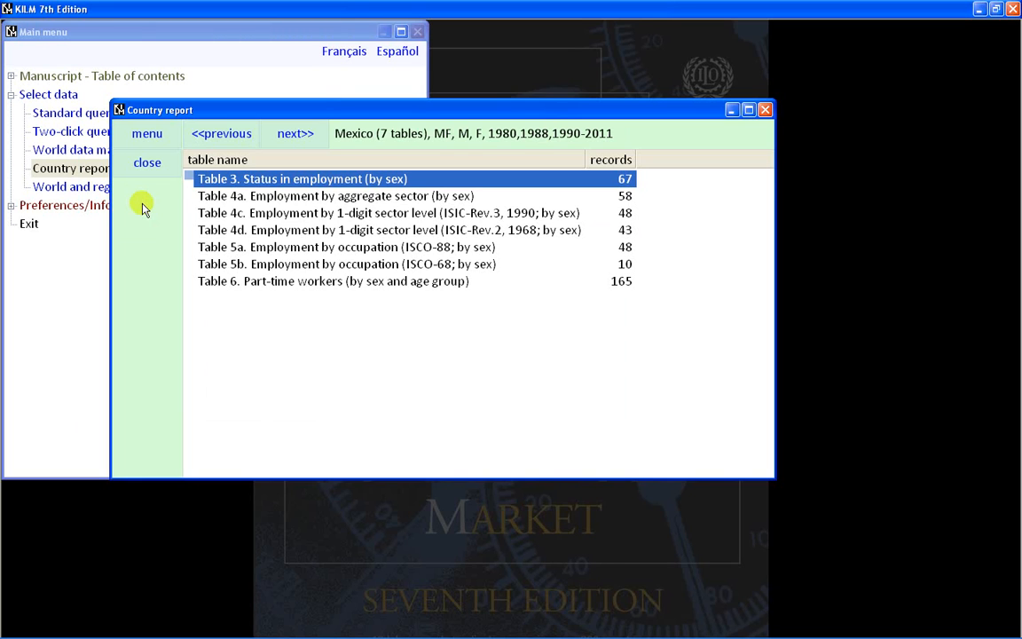
Step: Export the seven-table Mexico country report to Excel and close the resulting workbook without saving it
{"action": "left_click", "coordinate": [317, 151]}
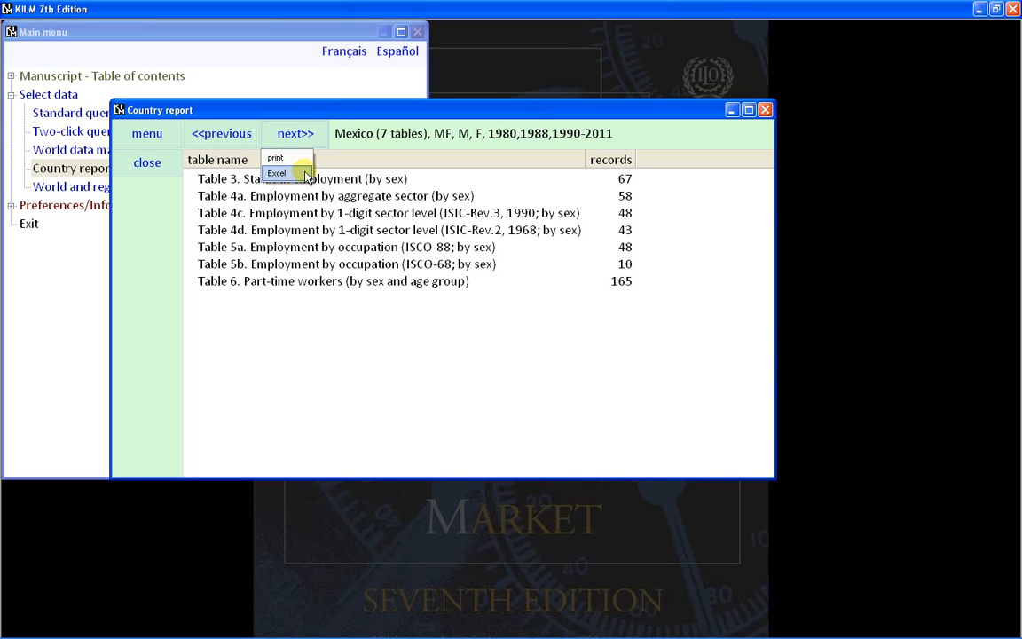
{"action": "left_click", "coordinate": [305, 175]}
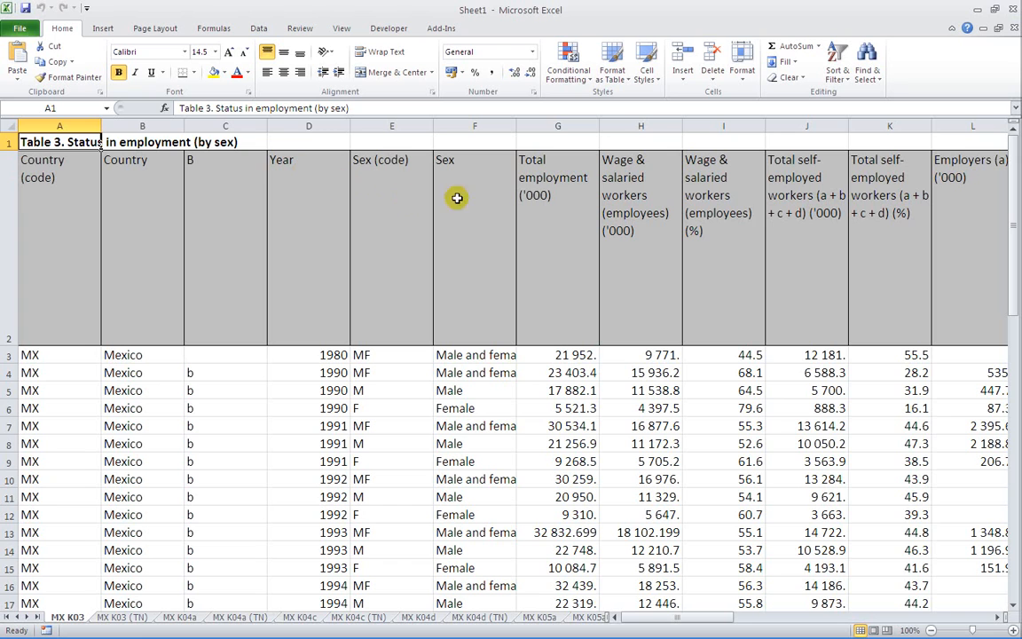
{"action": "left_click", "coordinate": [1014, 30]}
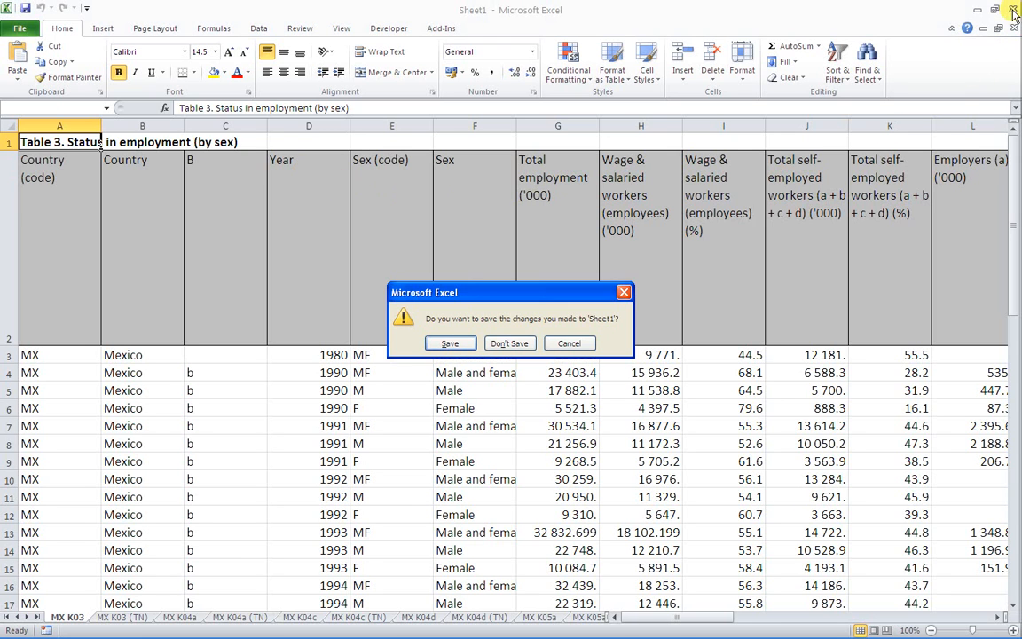
{"action": "left_click", "coordinate": [522, 343]}
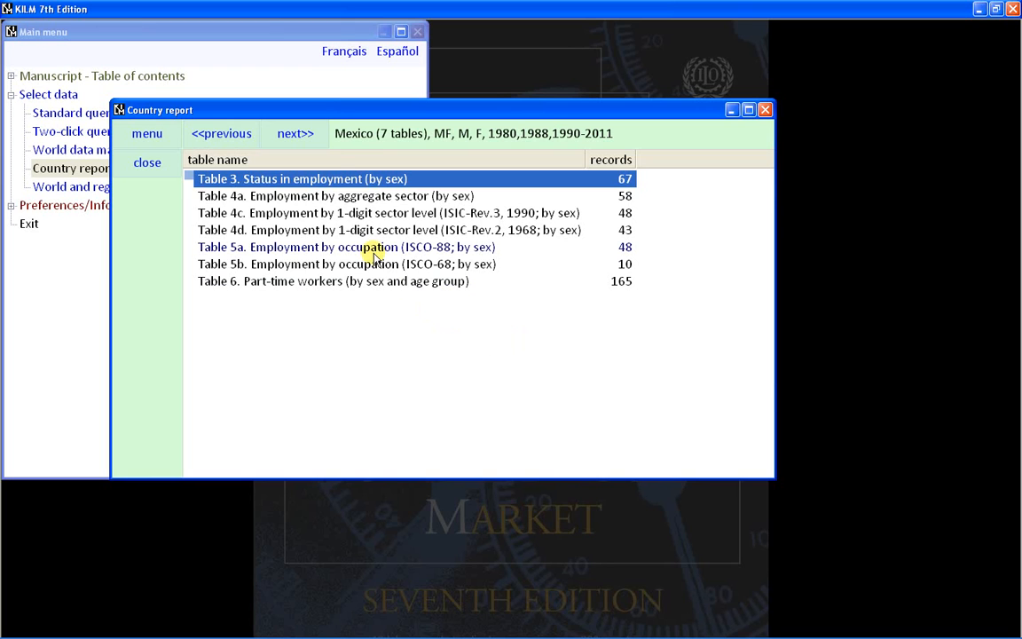
Step: Export the seven-table Mexico country report to a printable word-processing document
{"action": "left_click", "coordinate": [326, 147]}
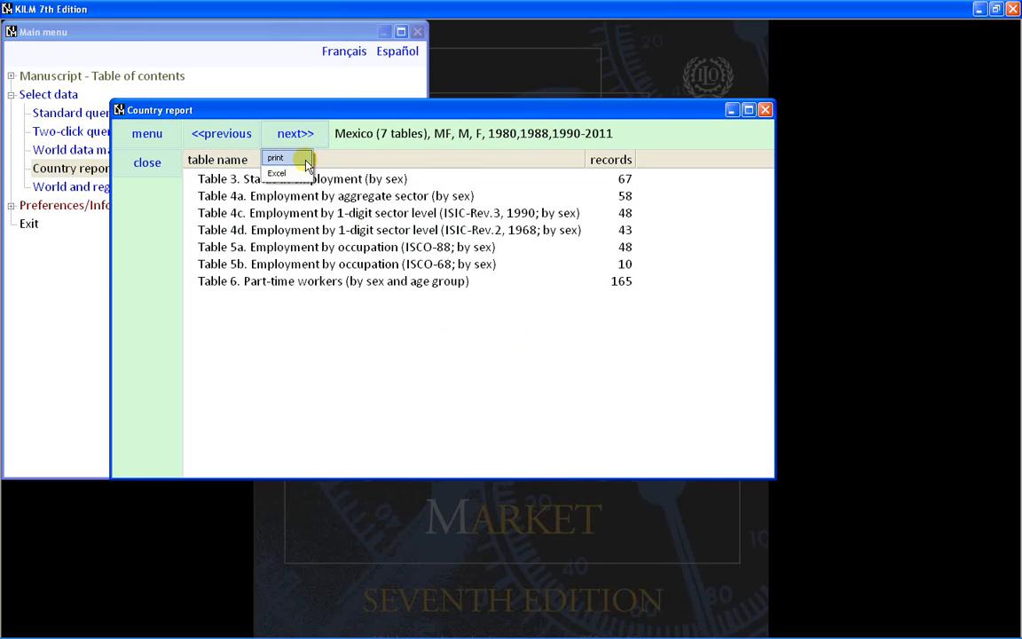
{"action": "left_click", "coordinate": [304, 161]}
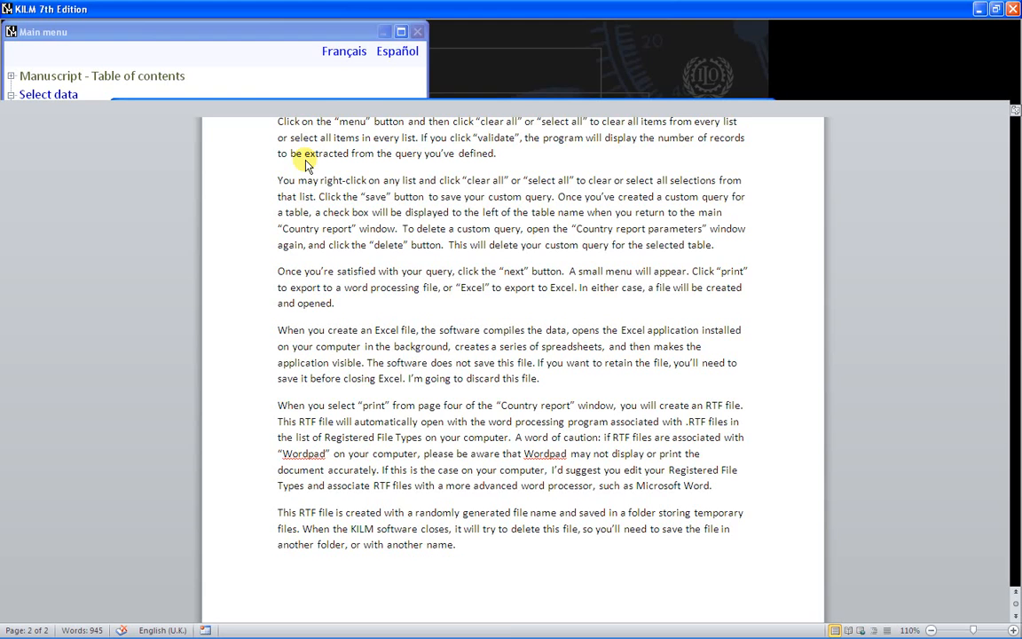